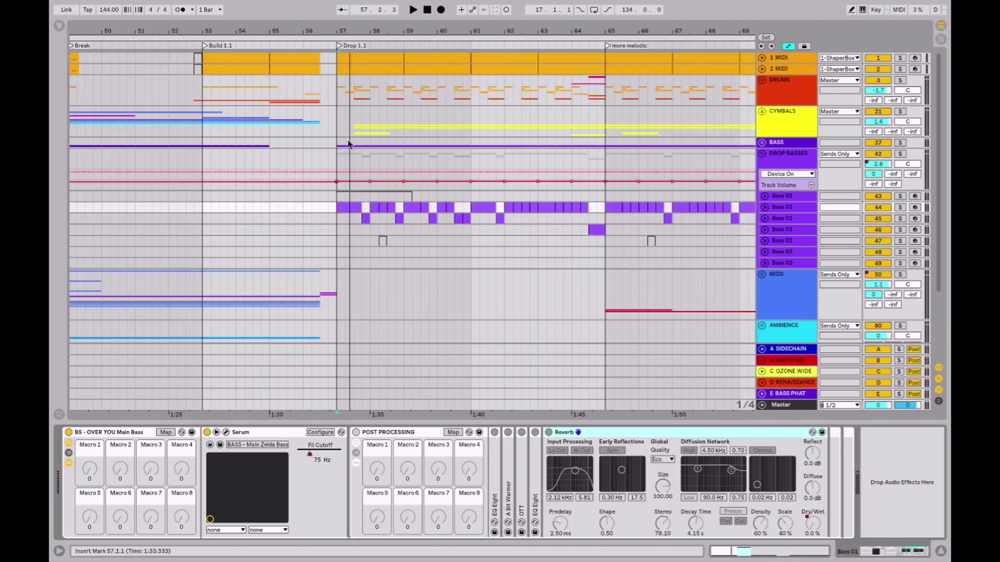
Start playback at bar 56.4.1, just before the Drop locator, to hear the drop basses.
left_click(328, 154)
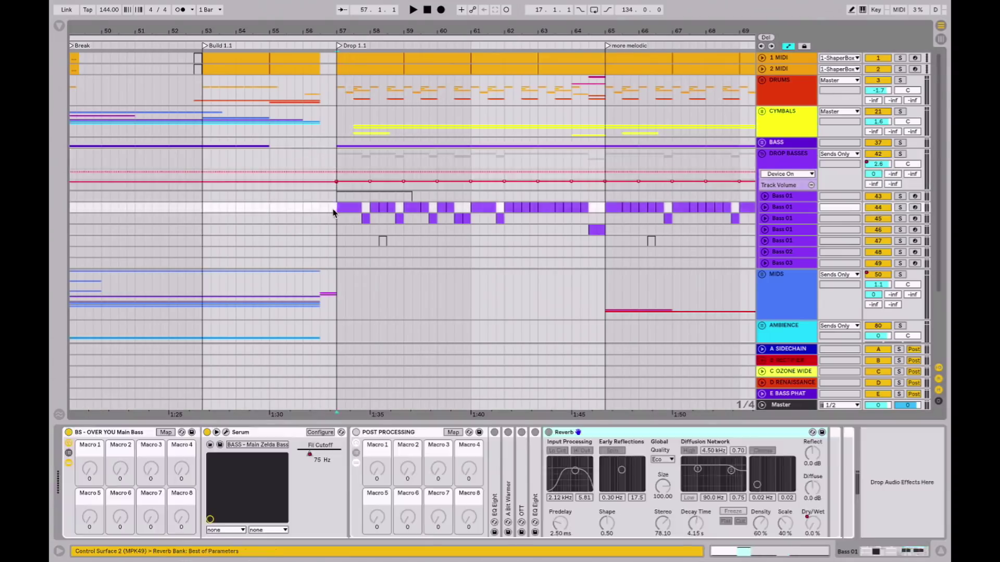
key("space")
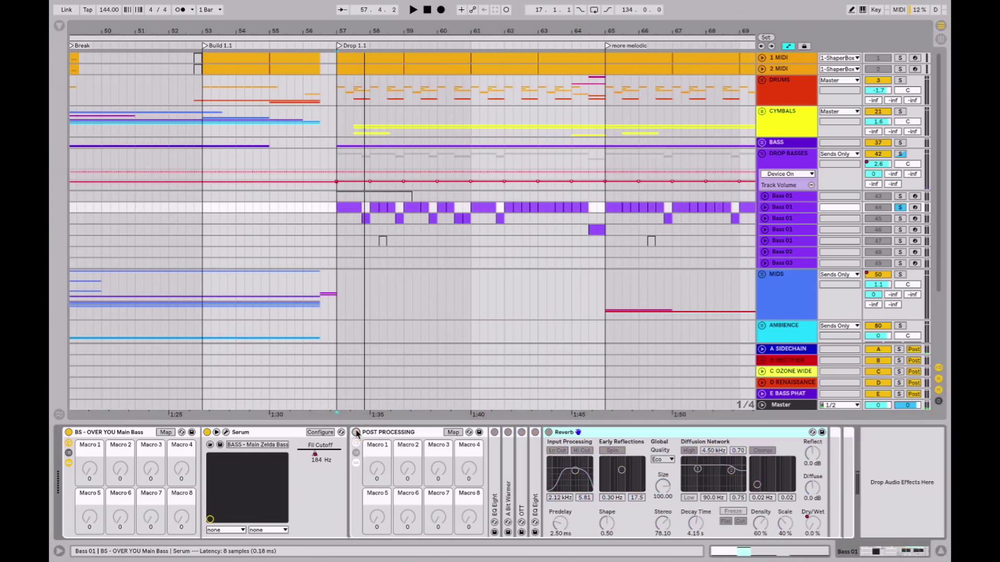
Switch OSC A's wavetable view between 2D and 3D and set LFO 1's depth on WT POS.
left_click(226, 432)
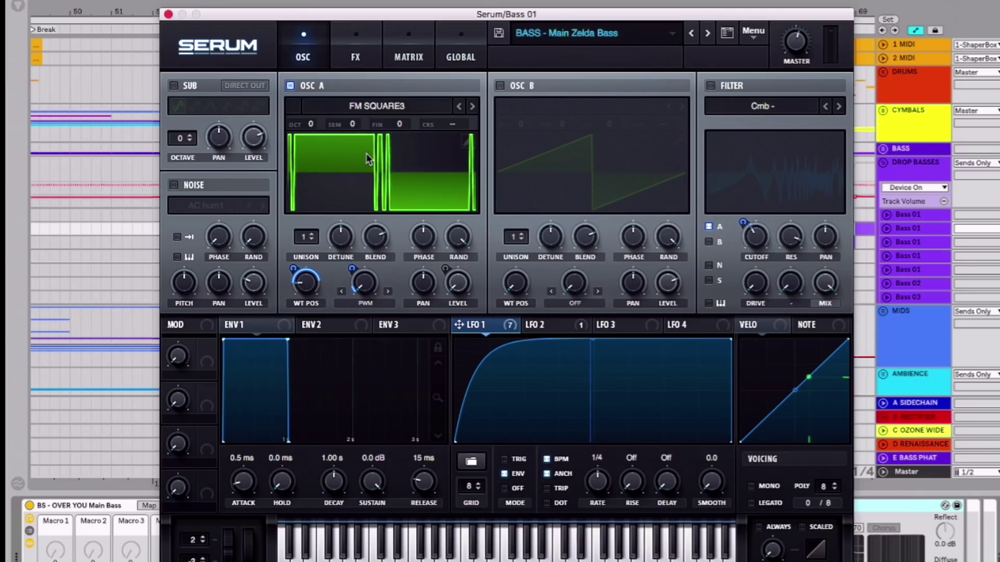
left_click(381, 164)
left_click(381, 164)
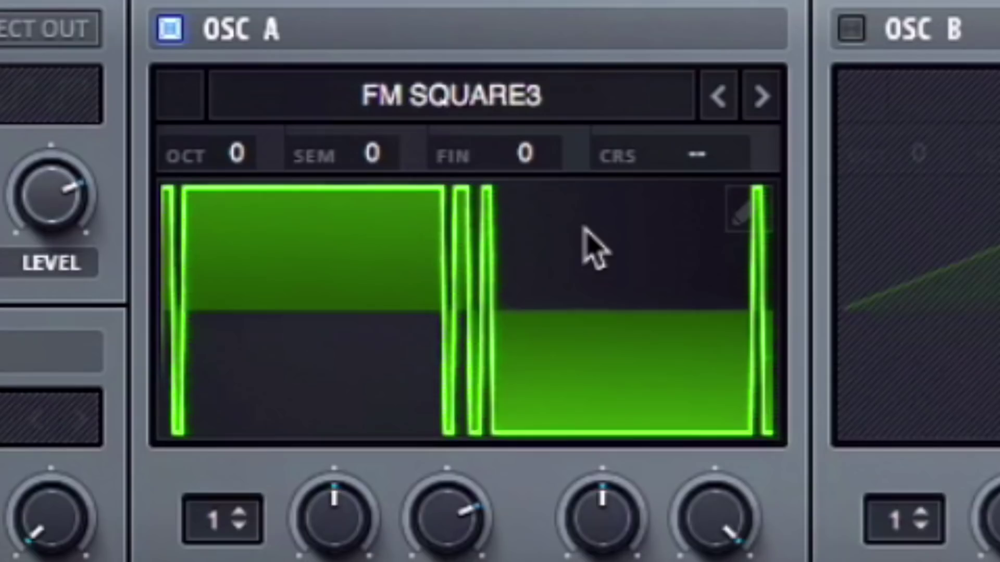
left_click(600, 221)
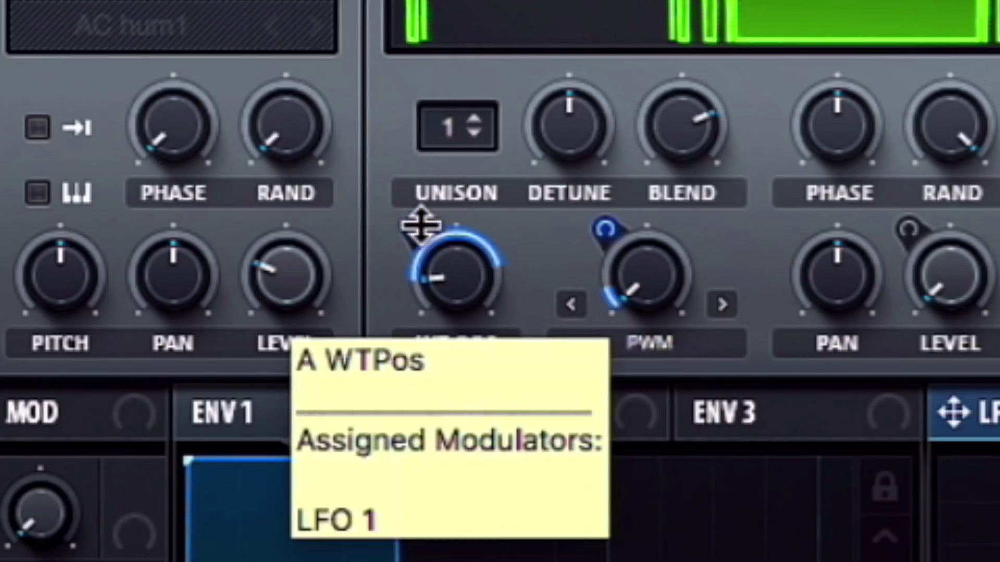
left_click_drag(421, 225, 421, 225)
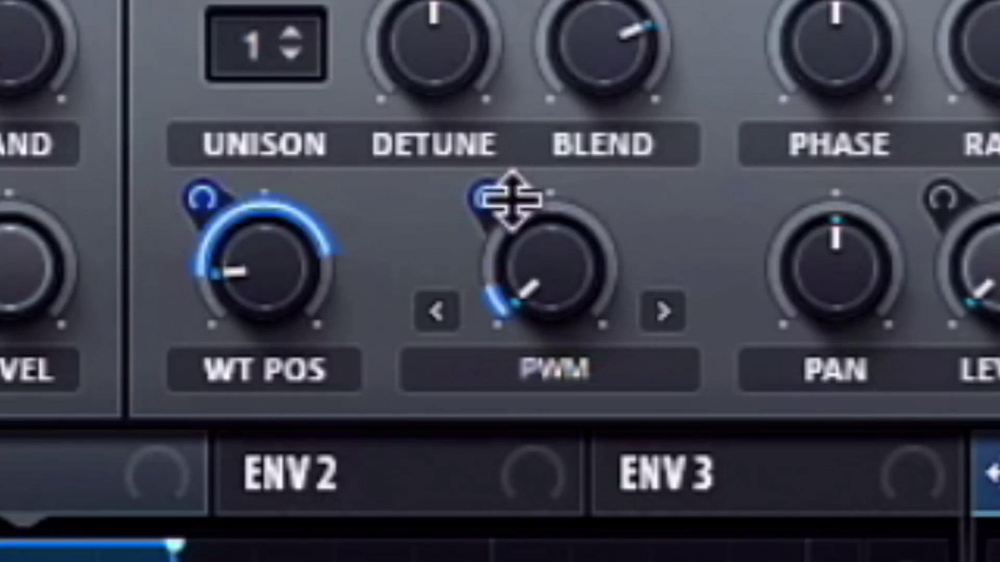
mouse_move(496, 186)
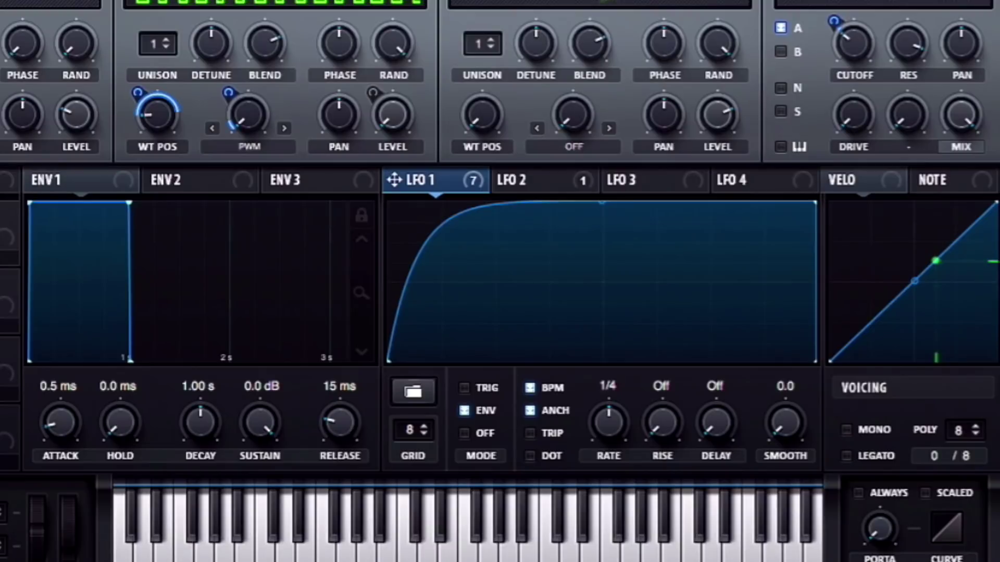
Enable the Cmb - comb filter and bring up the LFO 2 settings.
left_click(766, 85)
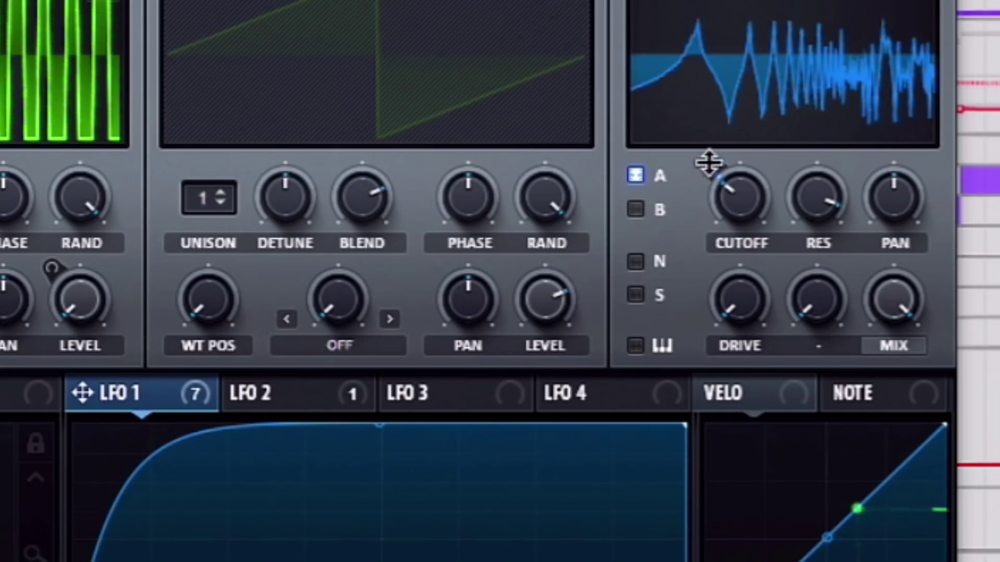
mouse_move(527, 462)
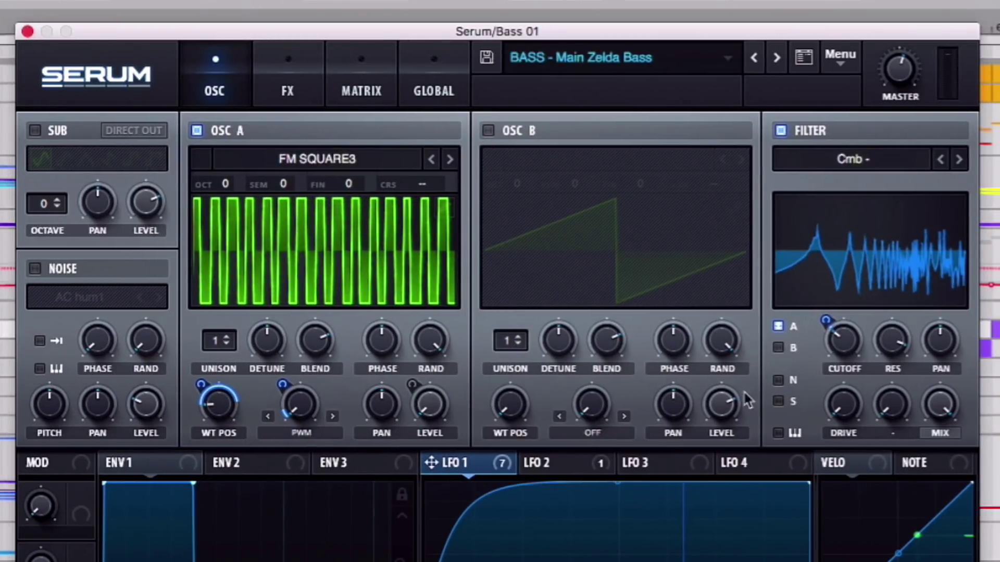
left_click(573, 468)
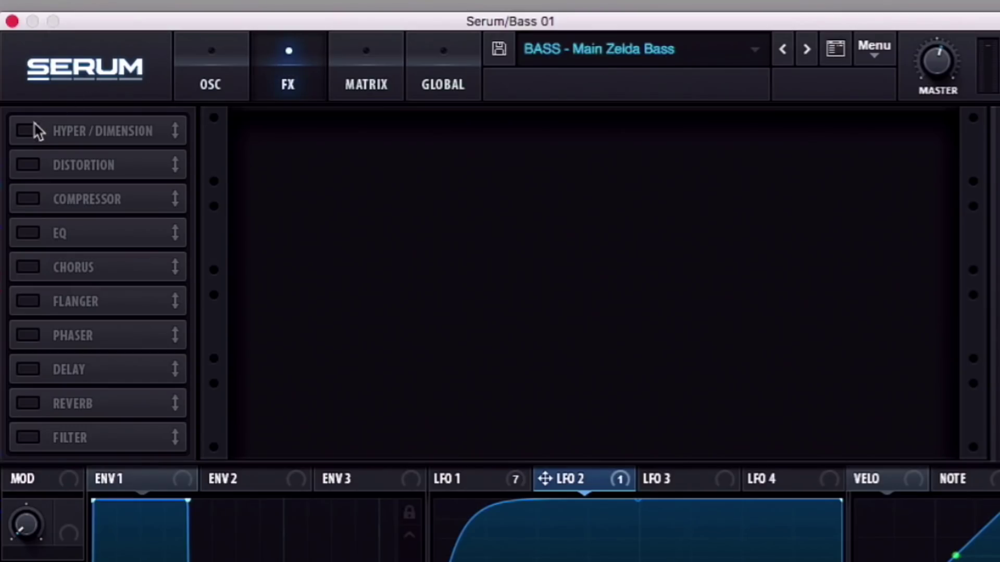
Turn on Hyper/Dimension in the FX rack and add a Tube distortion unit.
left_click(27, 131)
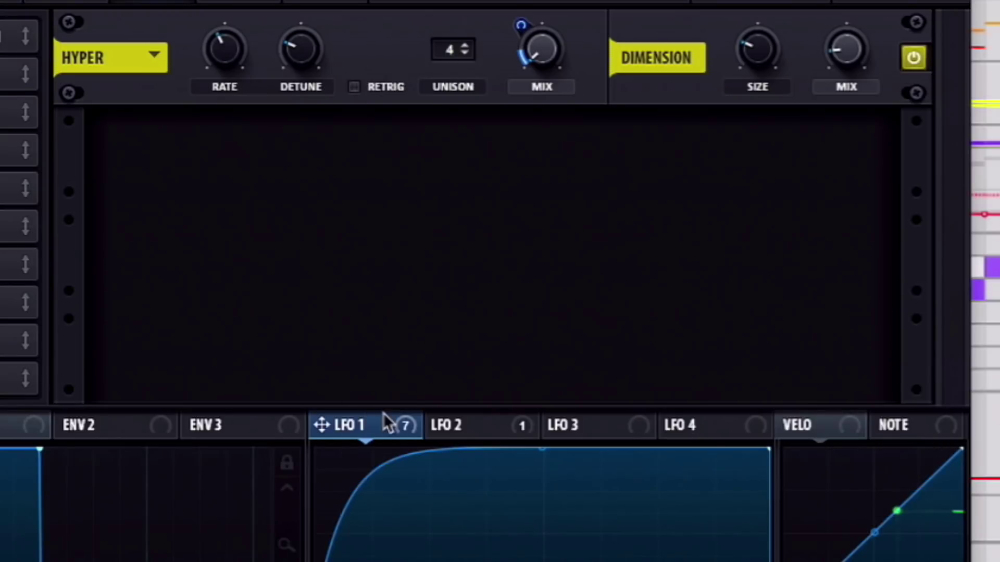
mouse_move(520, 26)
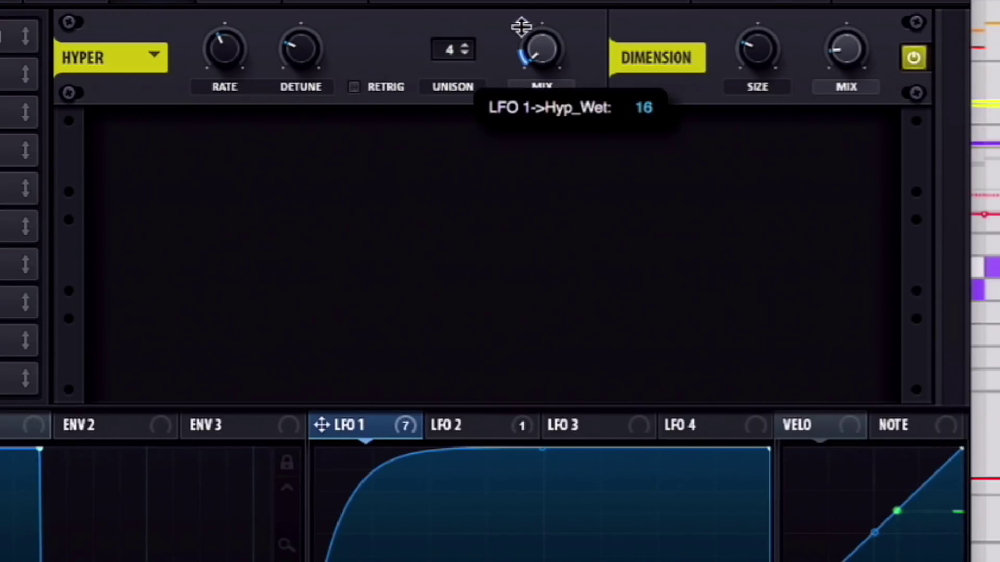
mouse_move(770, 49)
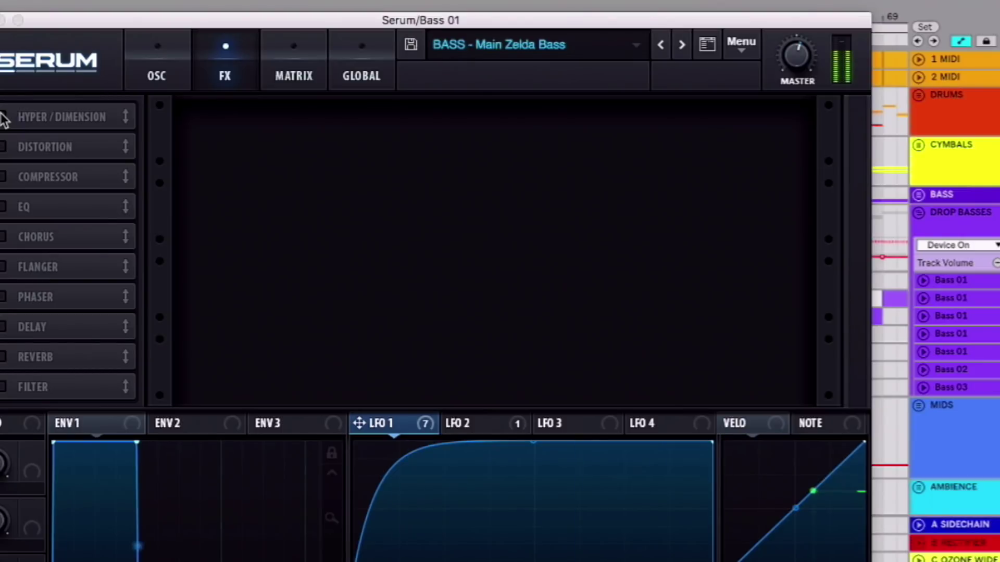
left_click(4, 118)
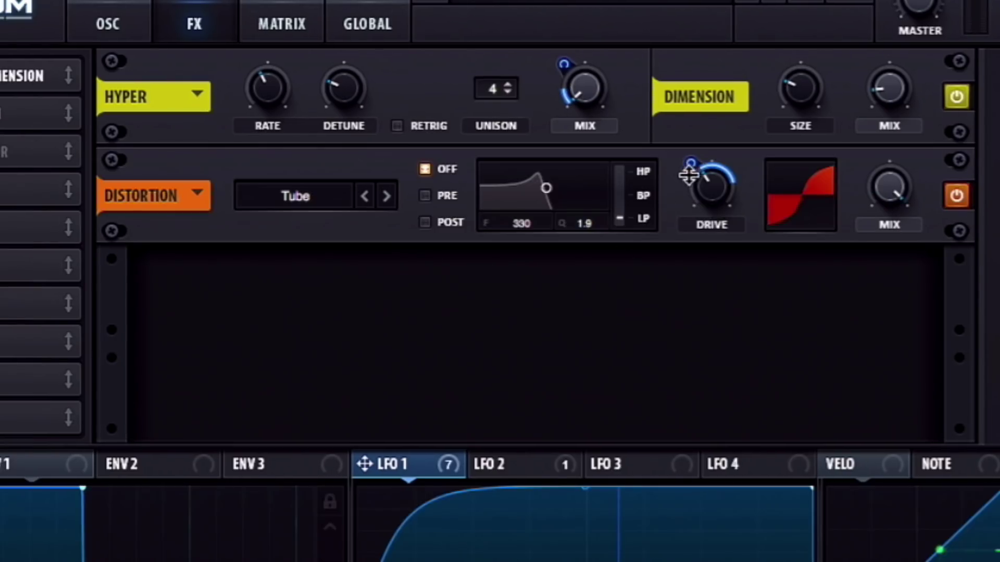
Set LFO 1's modulation depth on the Distortion drive and add a multiband Compressor.
mouse_move(687, 166)
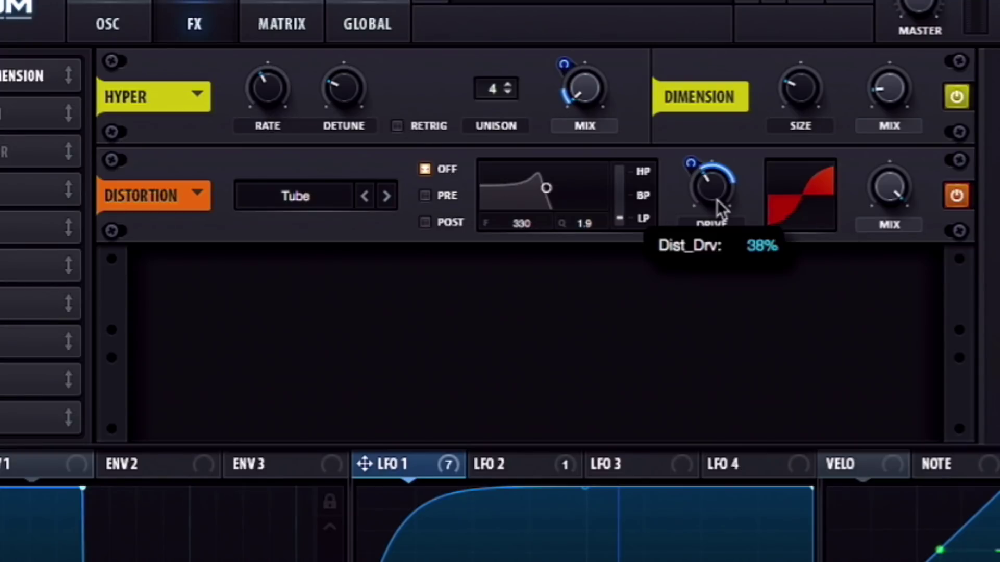
left_click_drag(690, 155, 718, 196)
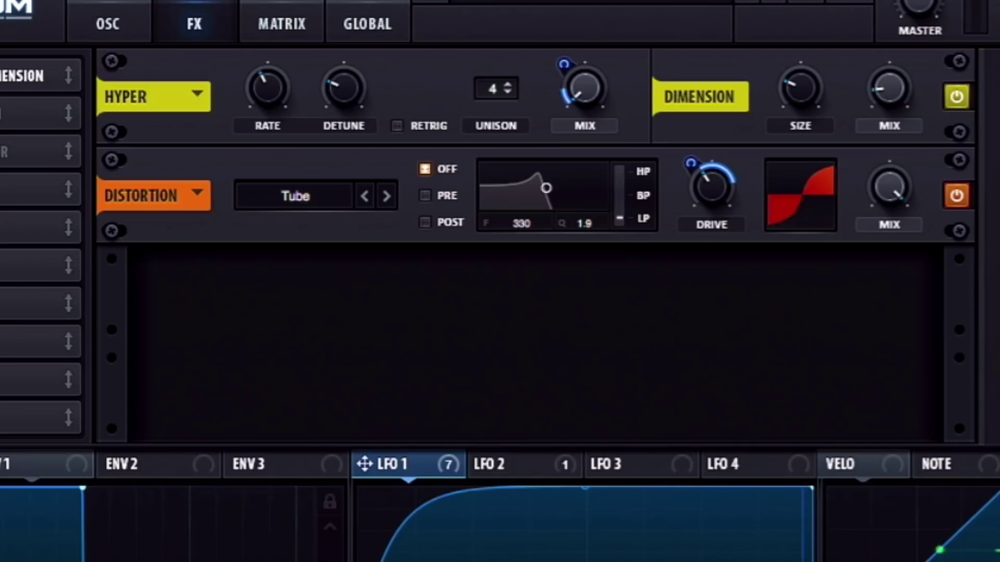
key("ctrl+z")
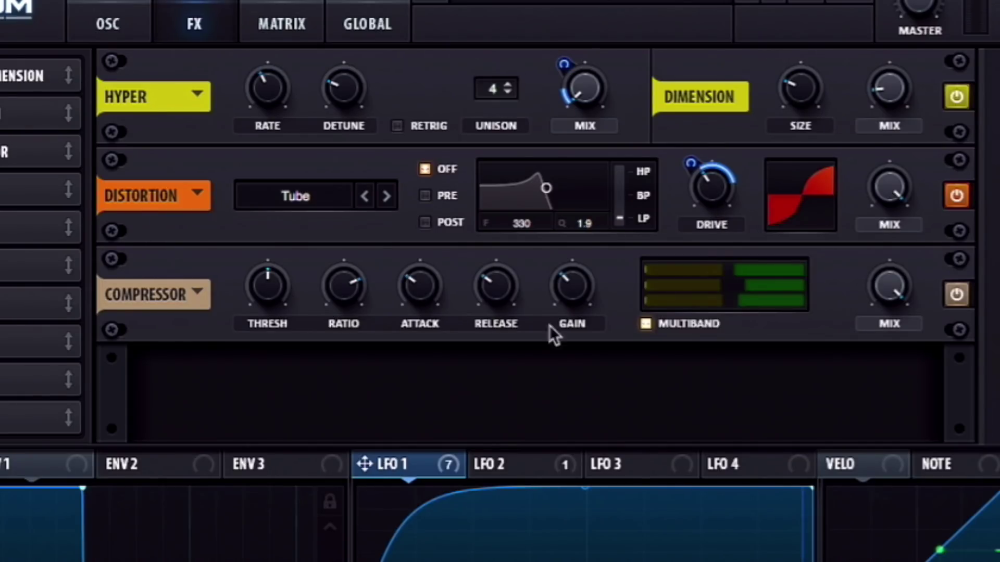
Compare the sound with and without the Compressor, then add an EQ to the chain.
mouse_move(580, 291)
key("ctrl+z")
key("ctrl+shift+z")
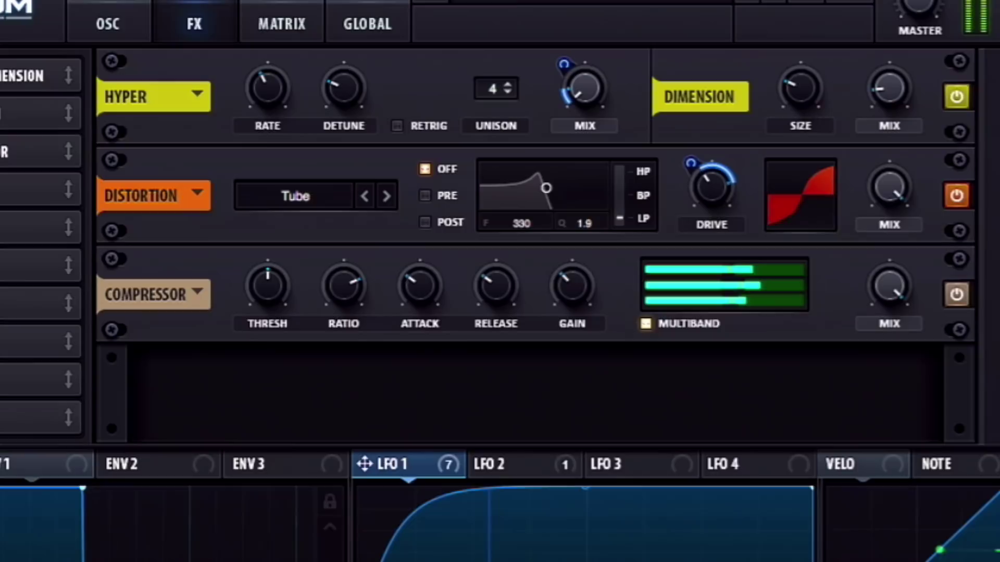
key("ctrl+shift+z")
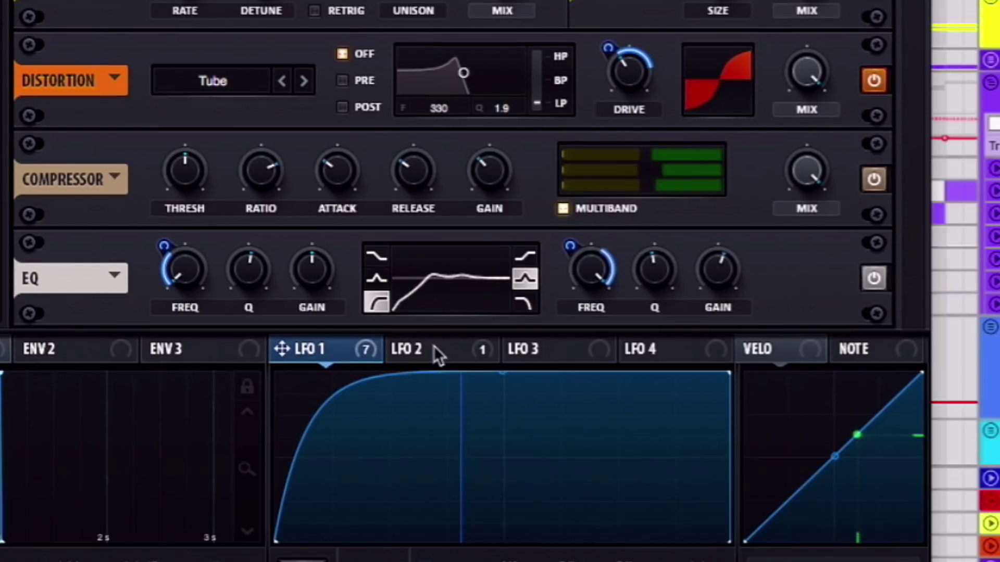
Review the LFO 1 and LFO 2 settings and switch the EQ effect off.
left_click(516, 462)
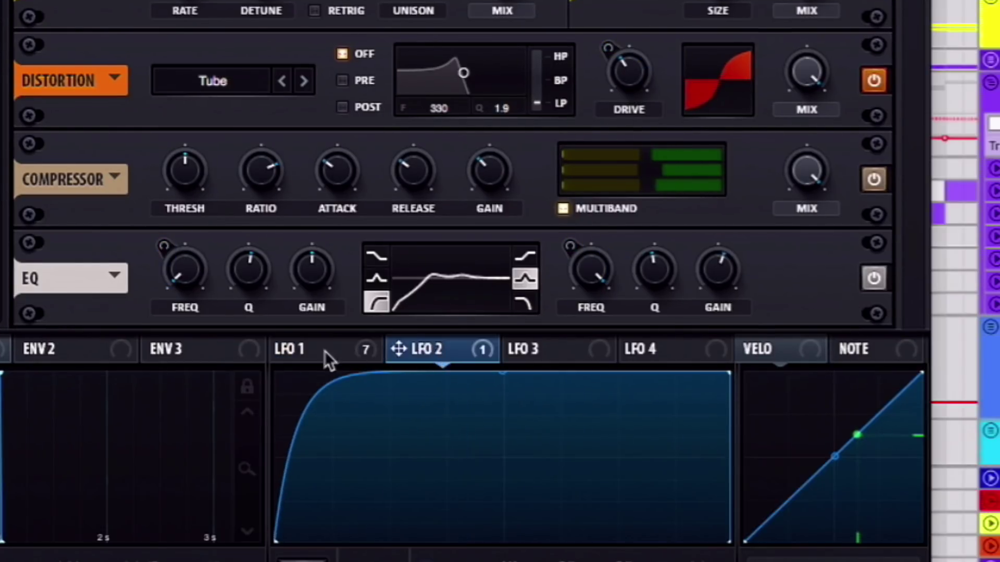
left_click(406, 466)
mouse_move(250, 353)
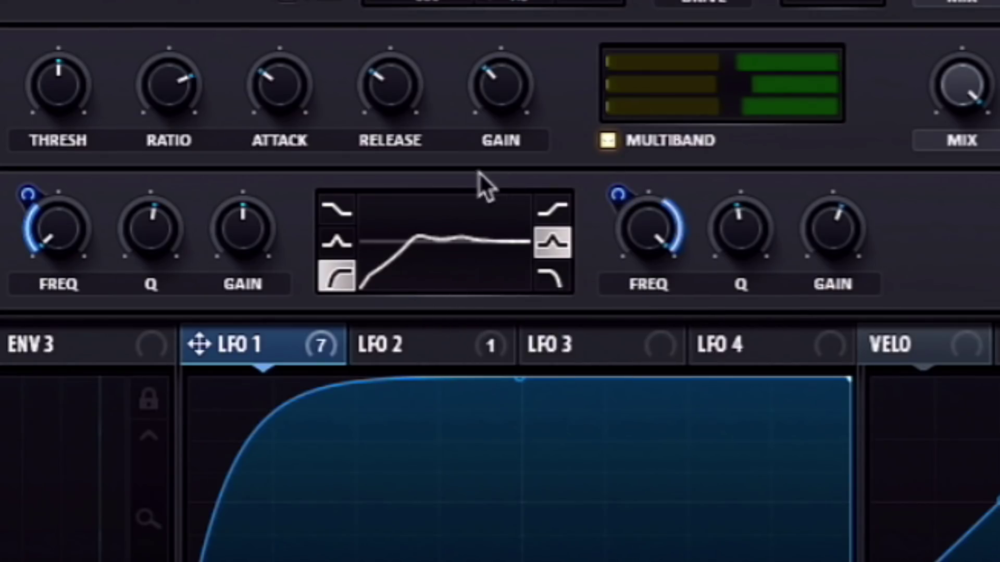
mouse_move(45, 208)
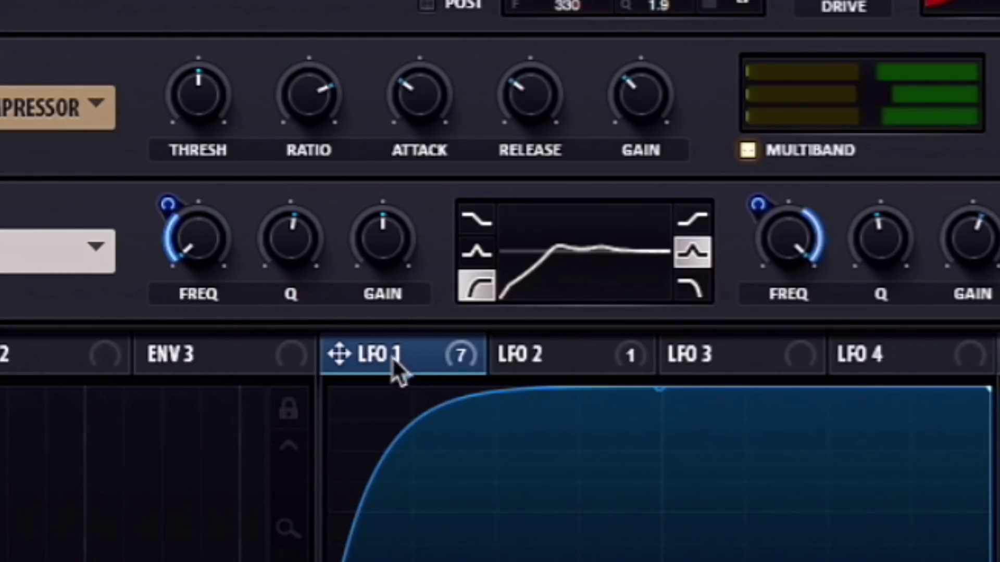
left_click(1, 229)
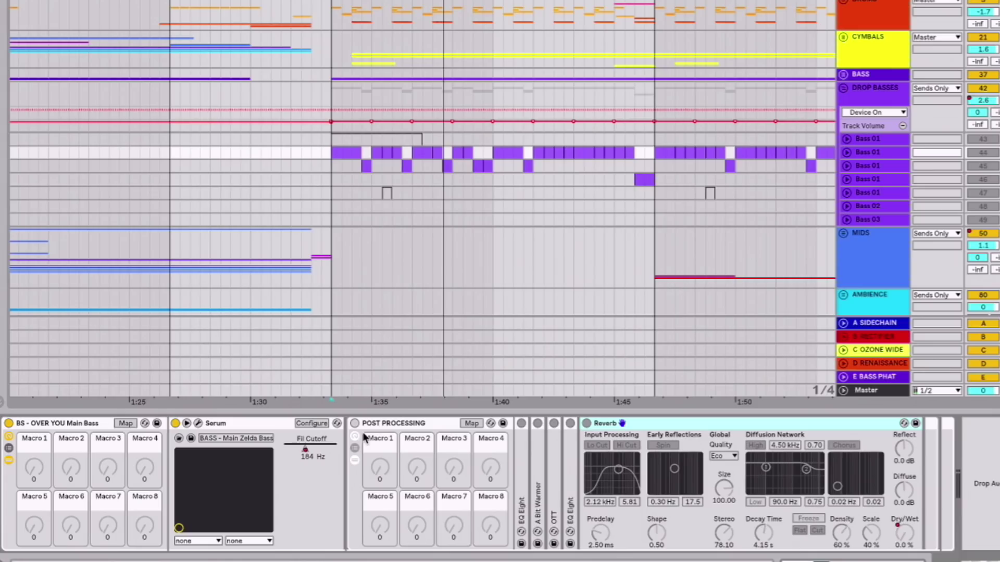
Switch on the POST PROCESSING rack and inspect EQ Eight's low-cut band.
left_click(393, 429)
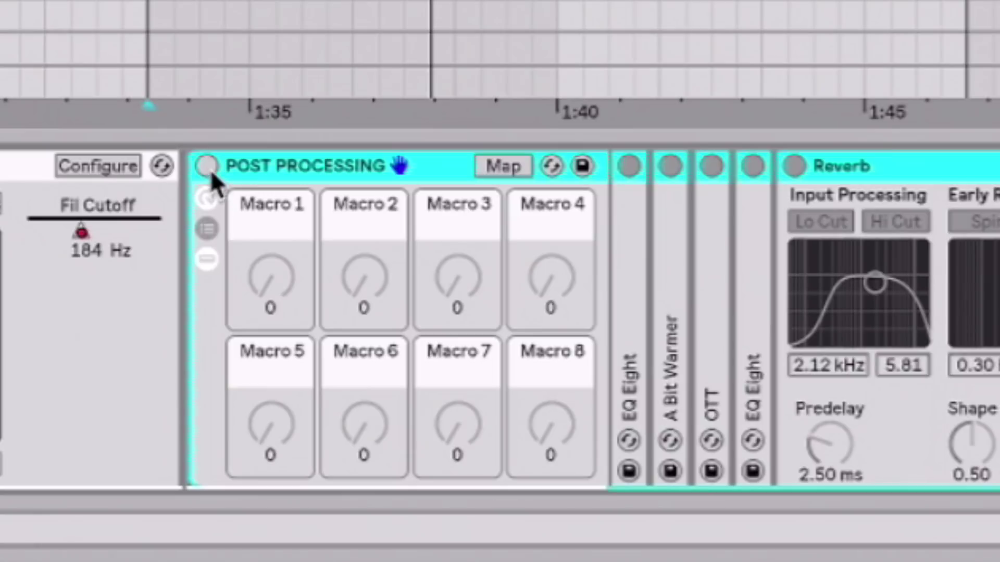
left_click(355, 422)
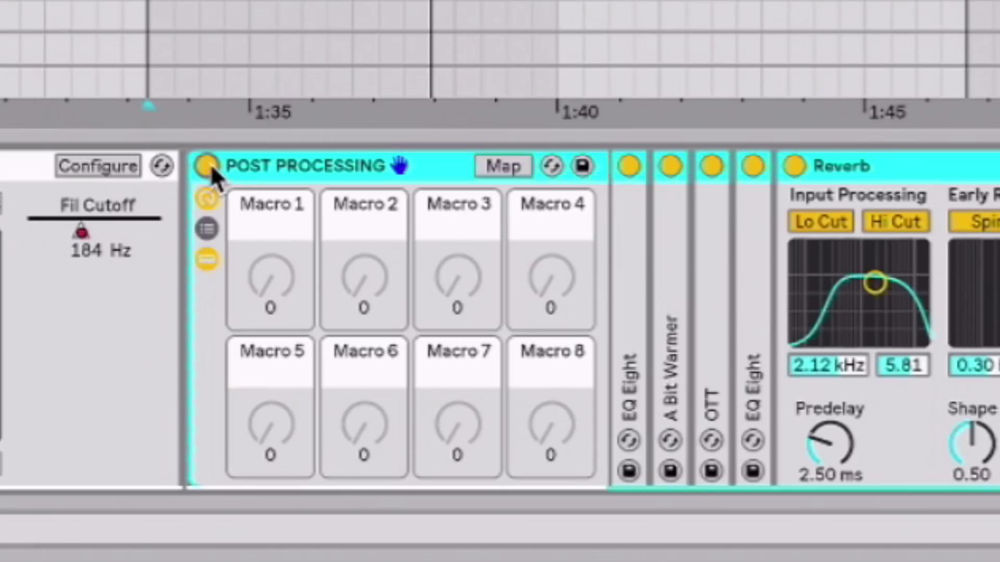
double_click(630, 336)
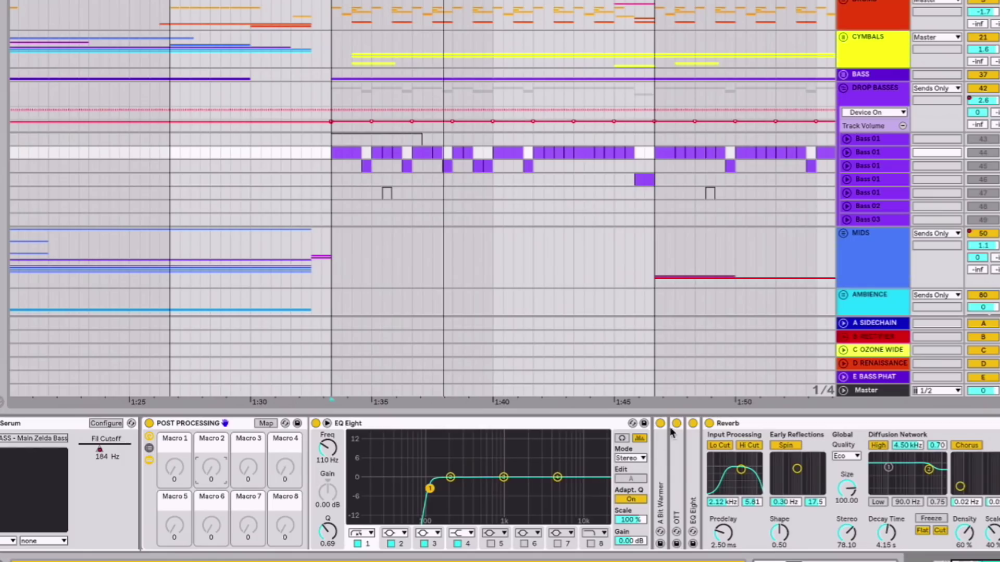
left_click(442, 423)
left_click(429, 488)
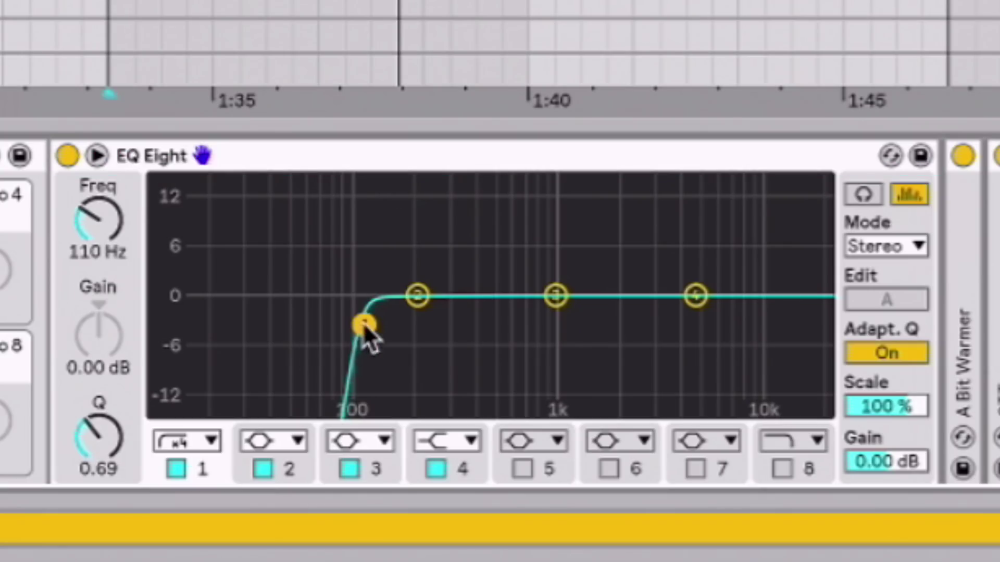
double_click(272, 159)
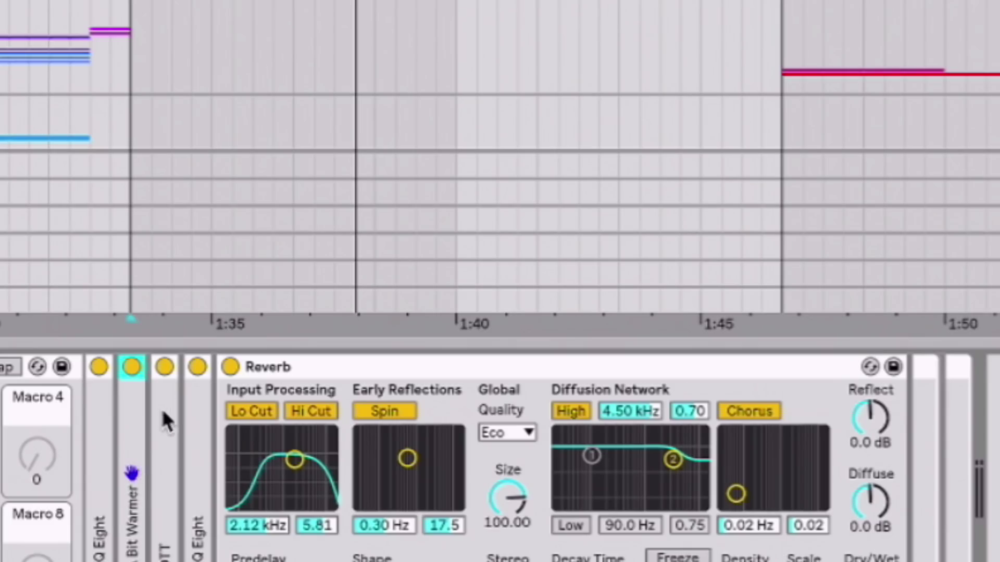
Unfold A Bit Warmer and OTT to show their settings, then switch OTT off.
double_click(132, 427)
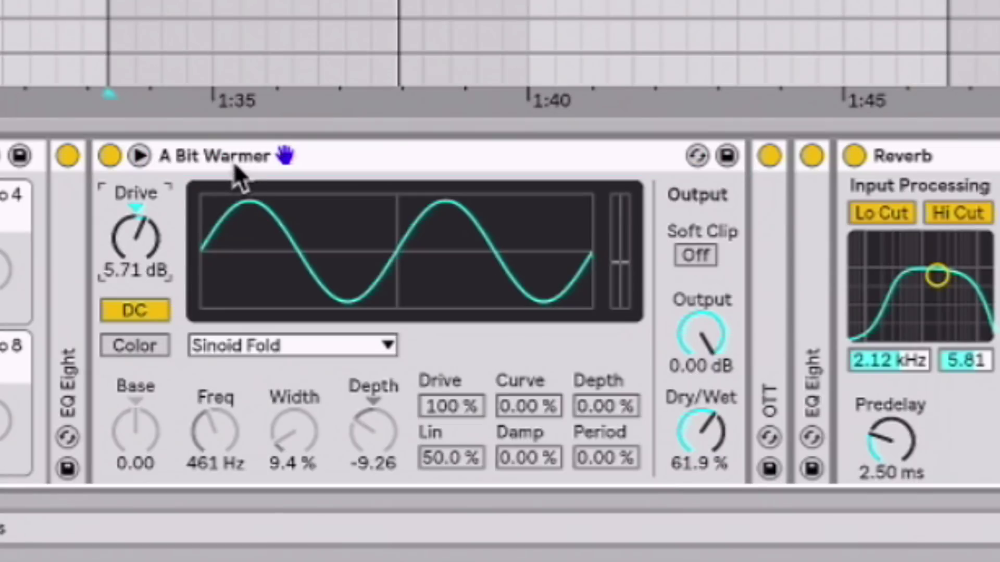
double_click(260, 166)
double_click(83, 255)
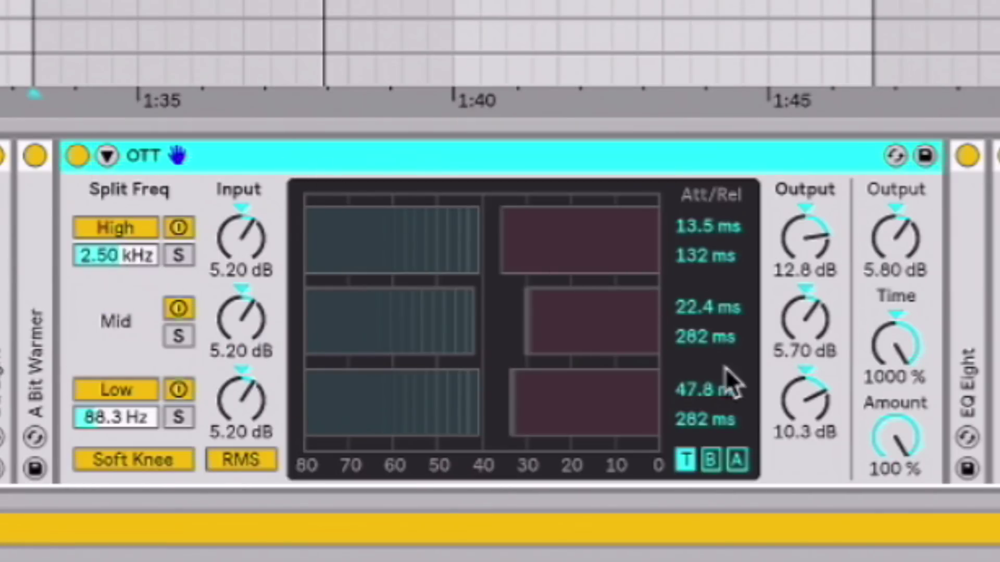
left_click(908, 443)
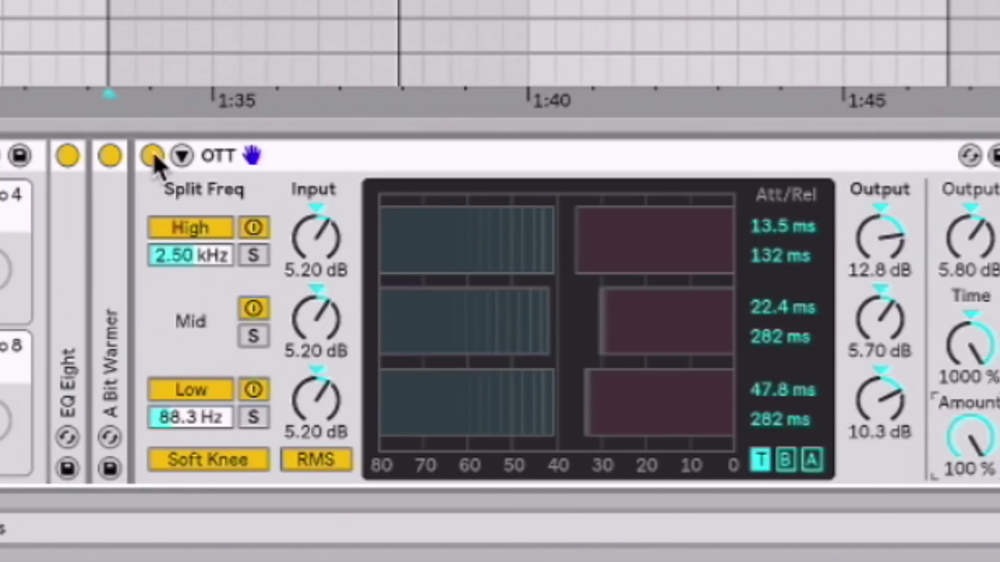
left_click(153, 154)
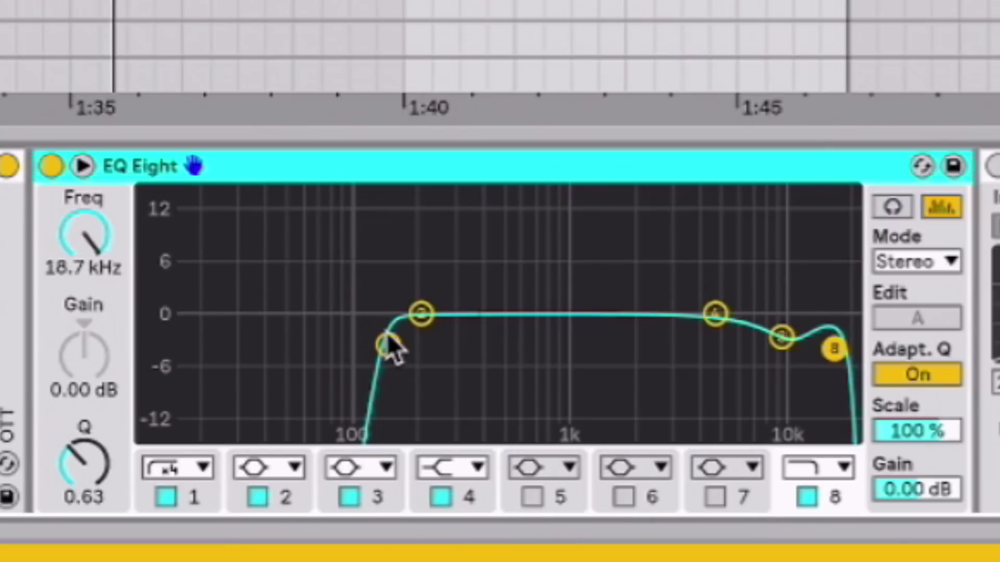
Fold EQ Eight after selecting its low-cut band, then switch on the Reverb.
left_click(388, 345)
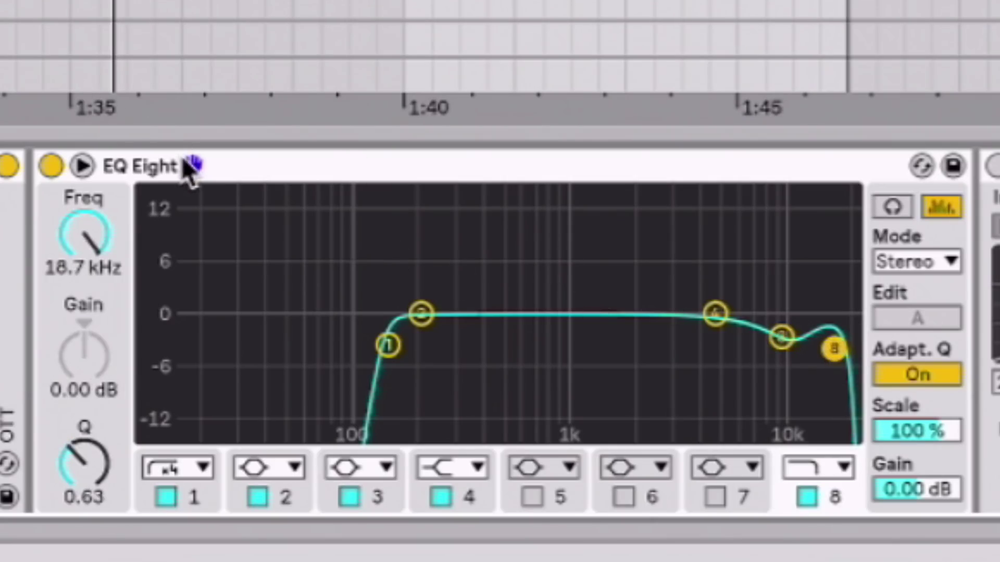
left_click(183, 166)
double_click(183, 168)
left_click(96, 165)
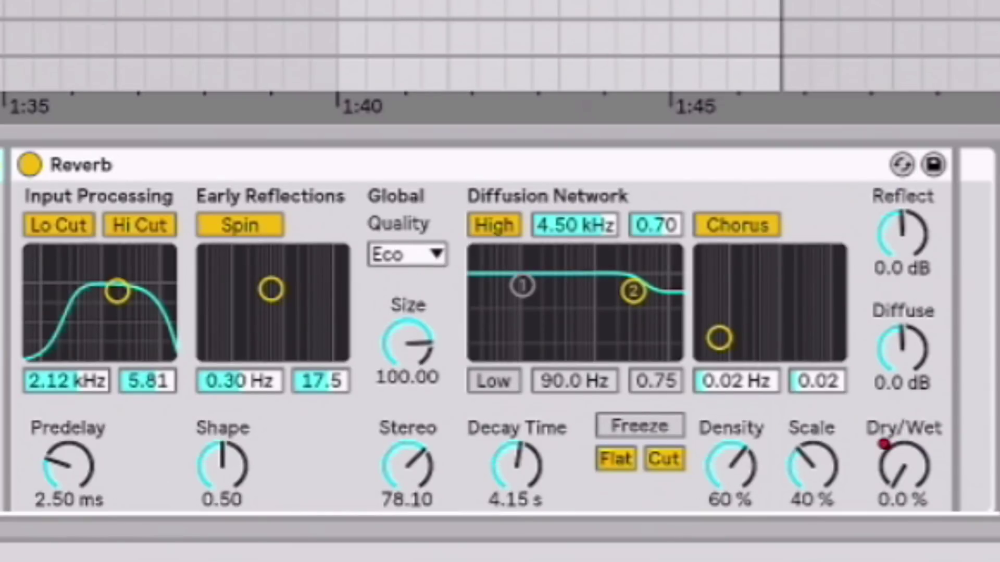
scroll(257, 10, "up", 6)
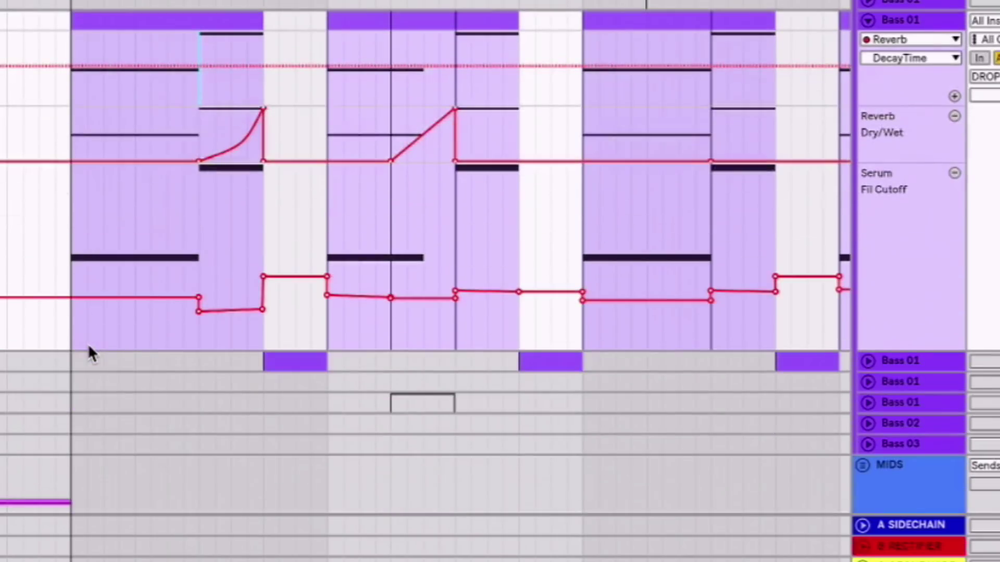
Select the drop clip's opening section and re-enable the Serum Fil Cutoff automation.
scroll(361, 439, "up", 1)
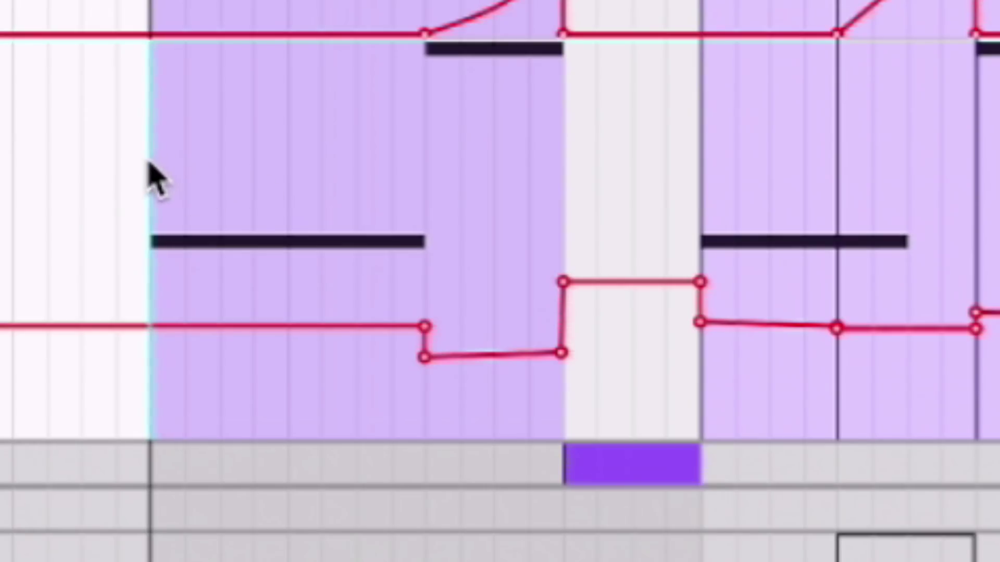
left_click_drag(150, 167, 429, 192)
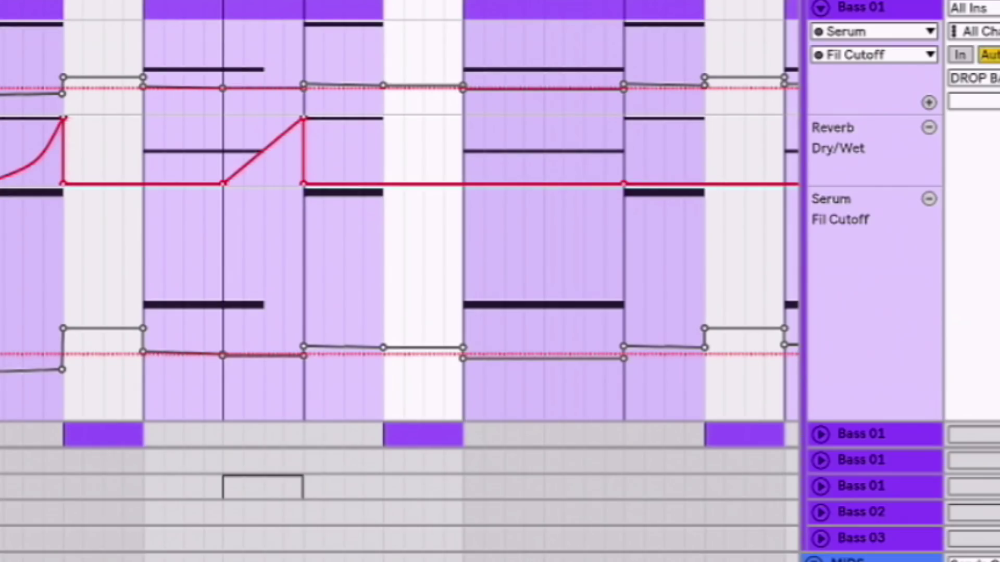
key("ctrl+z")
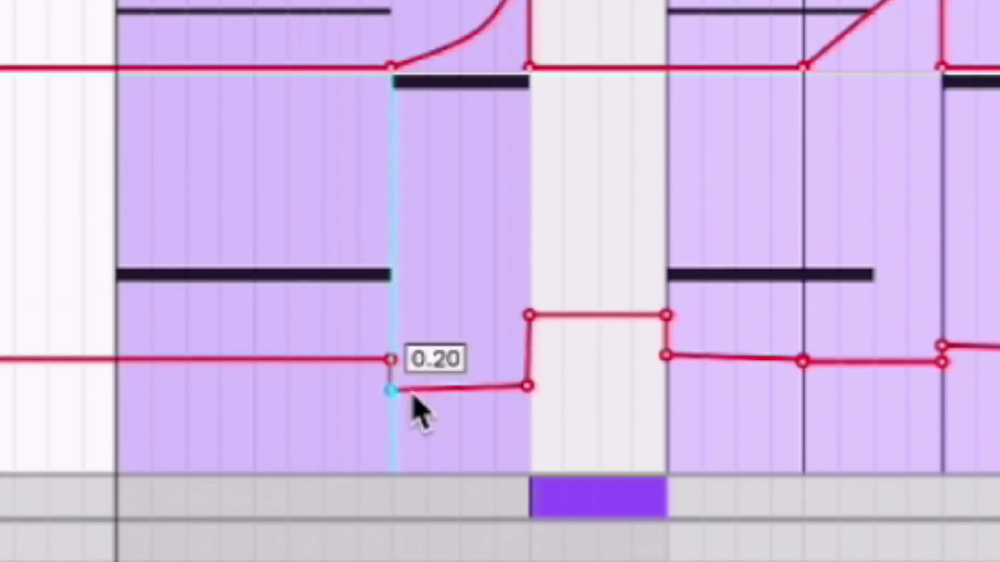
Play back from a few start points inside the drop clip to hear the cutoff.
key("space")
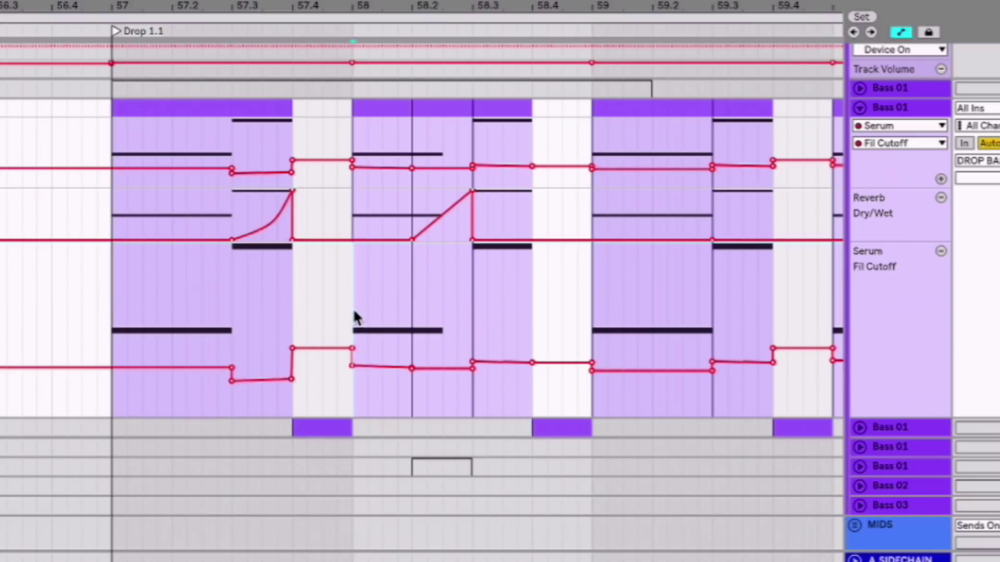
key("space")
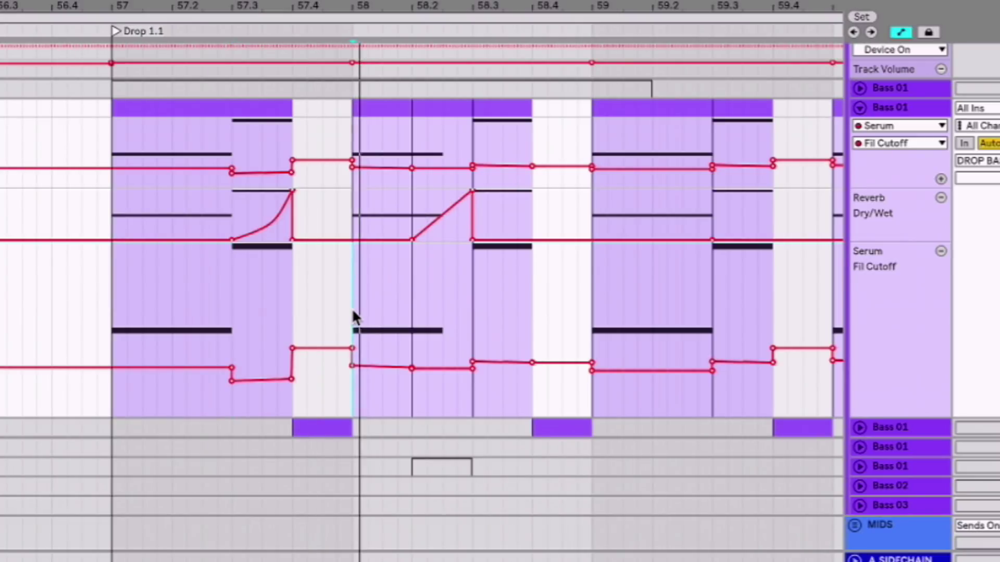
left_click(410, 318)
left_click(467, 322)
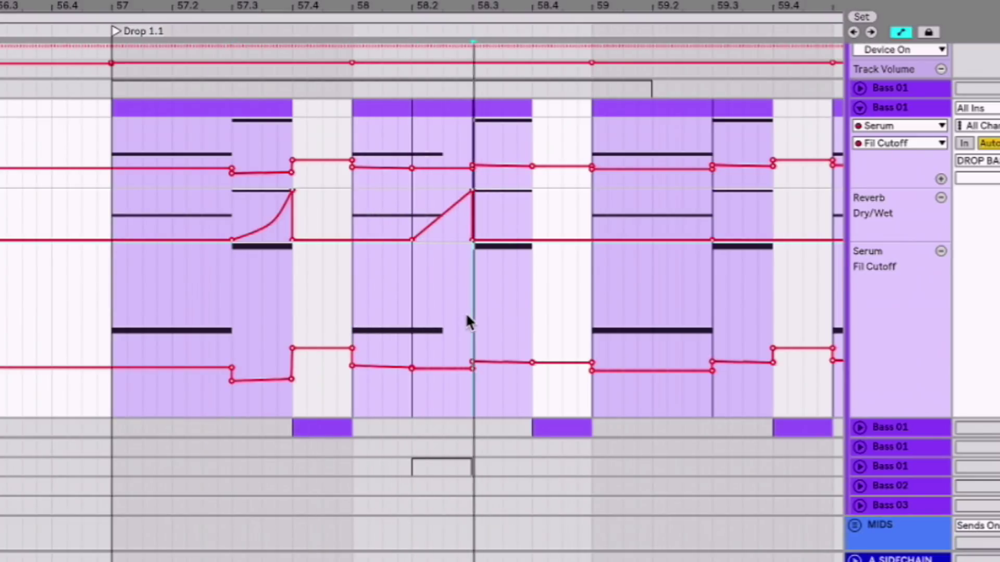
key("space")
Add a cutoff breakpoint at bar 57, raise it from 0.28 to 0.40, and replay the drop.
left_click(113, 327)
left_click(111, 367)
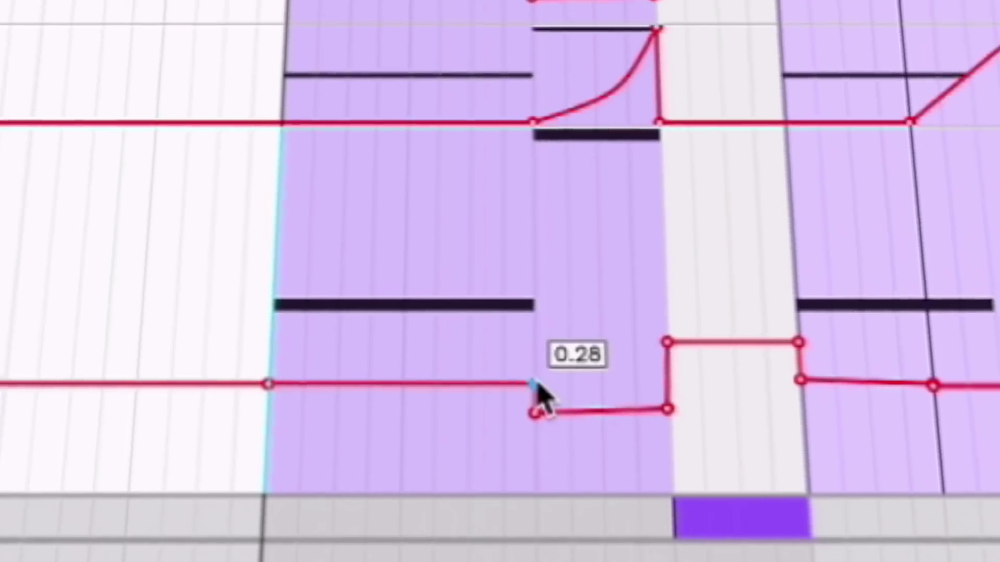
left_click_drag(232, 367, 231, 346)
key("space")
key("space")
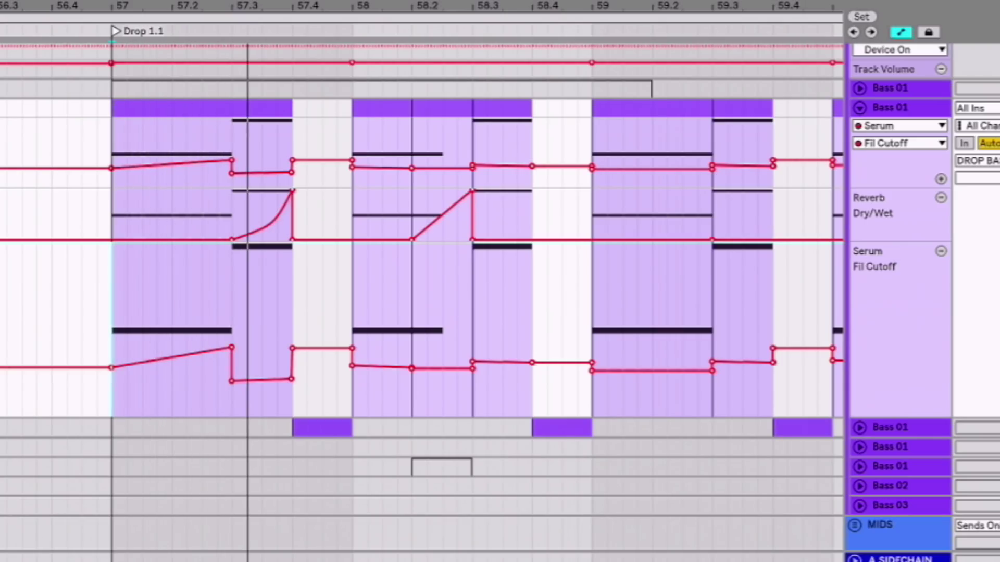
key("space")
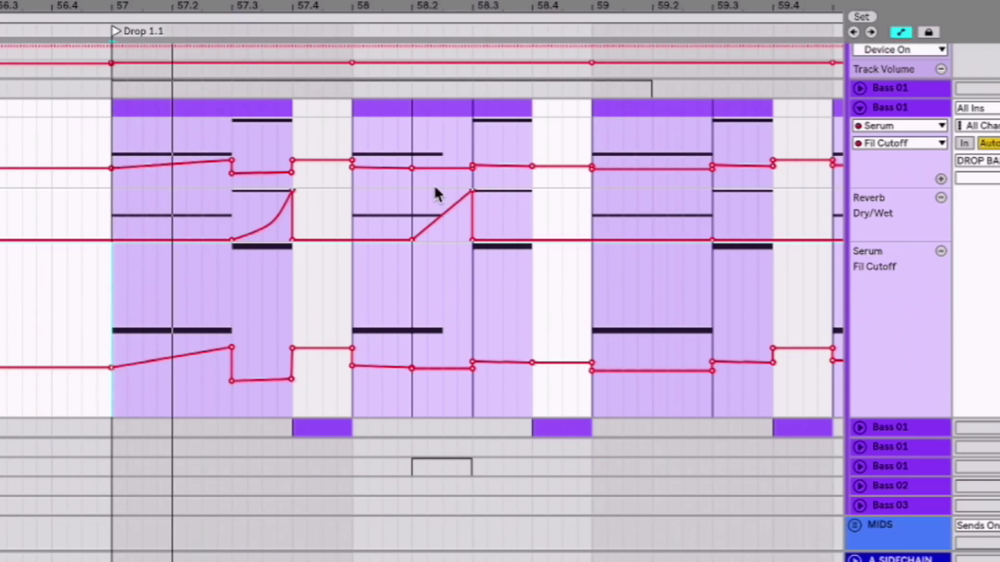
key("space")
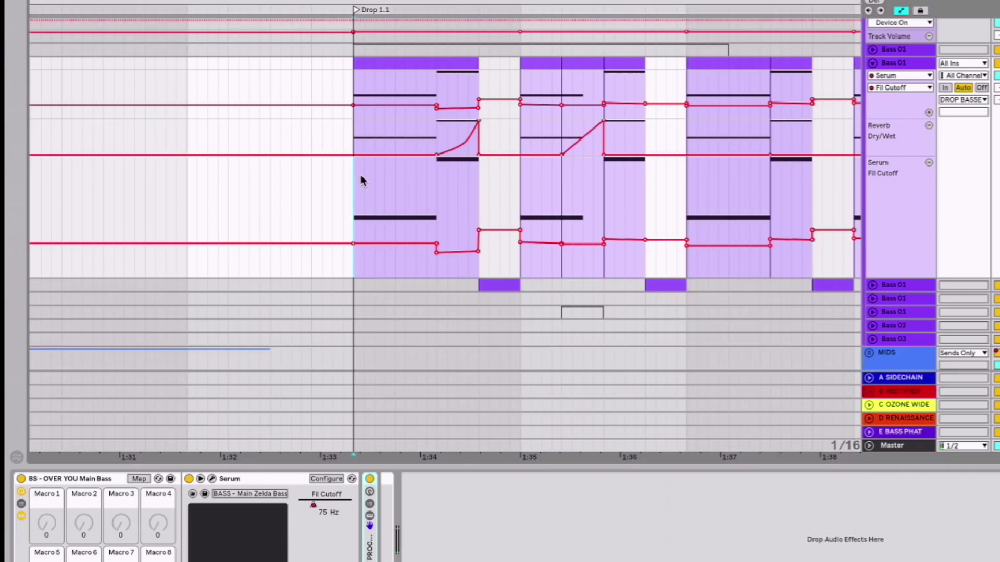